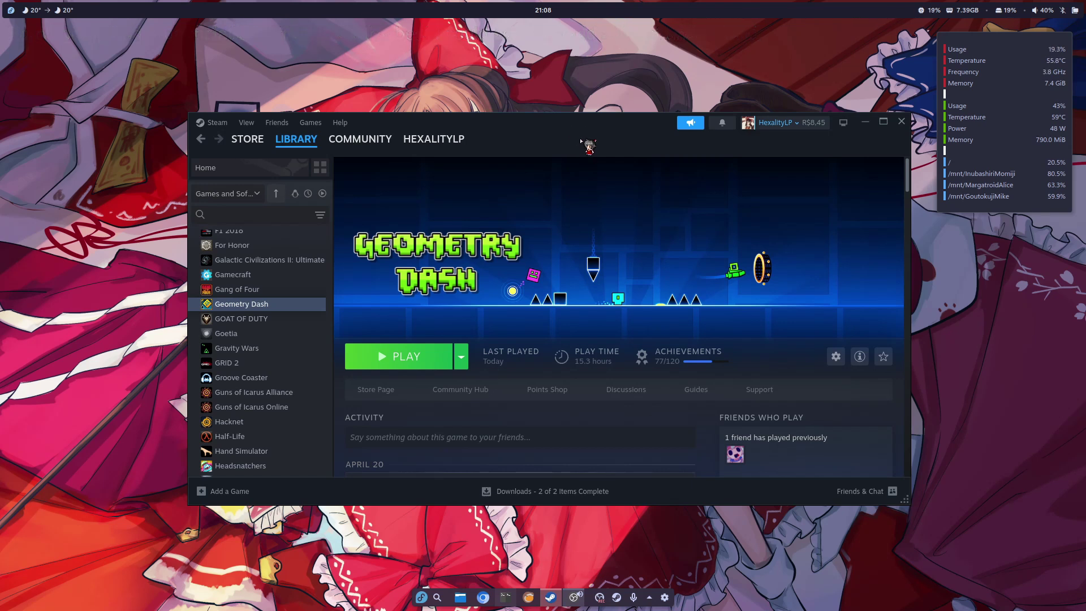
- Launch Geometry Dash from its Steam library page and let the launch finish
{"action": "left_click", "coordinate": [399, 357]}
- Open Geometry Dash's Properties and begin the launch option STEAM_COMPAT_DATA_PATH=$(realpath )
{"action": "left_click", "coordinate": [835, 356]}
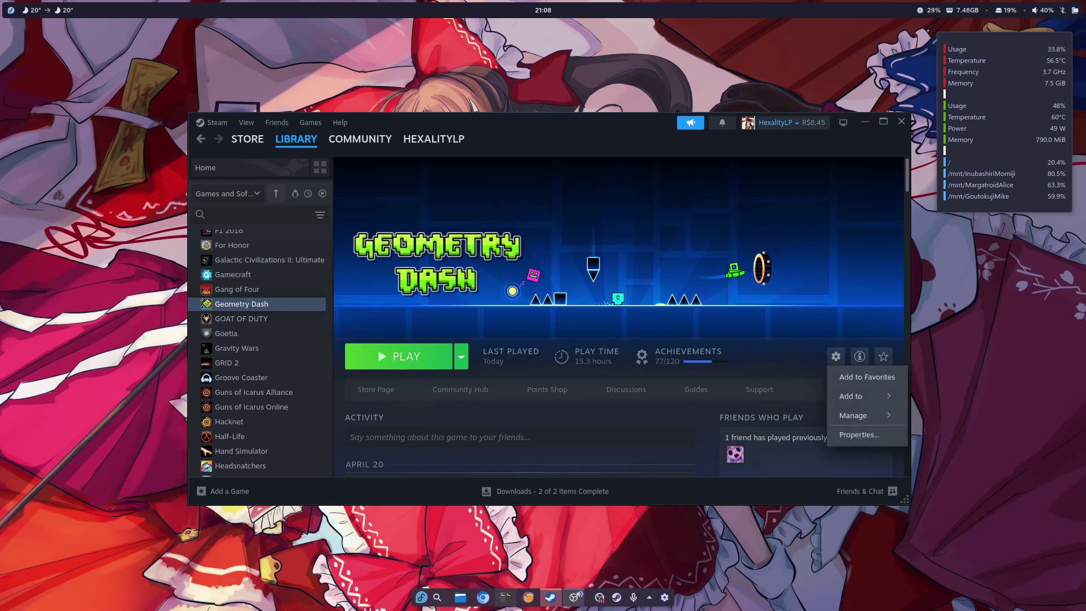
{"action": "left_click", "coordinate": [859, 434]}
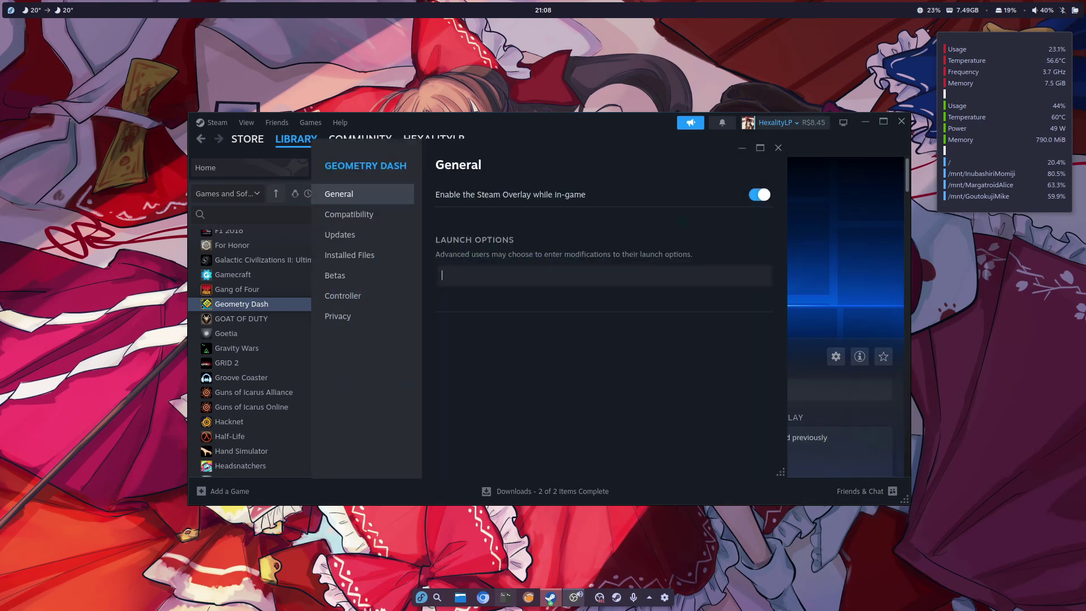
{"action": "type", "text": "S"}
{"action": "type", "text": "TEAM_COMPAT"}
{"action": "type", "text": "_DATA_PATH"}
{"action": "type", "text": "=$"}
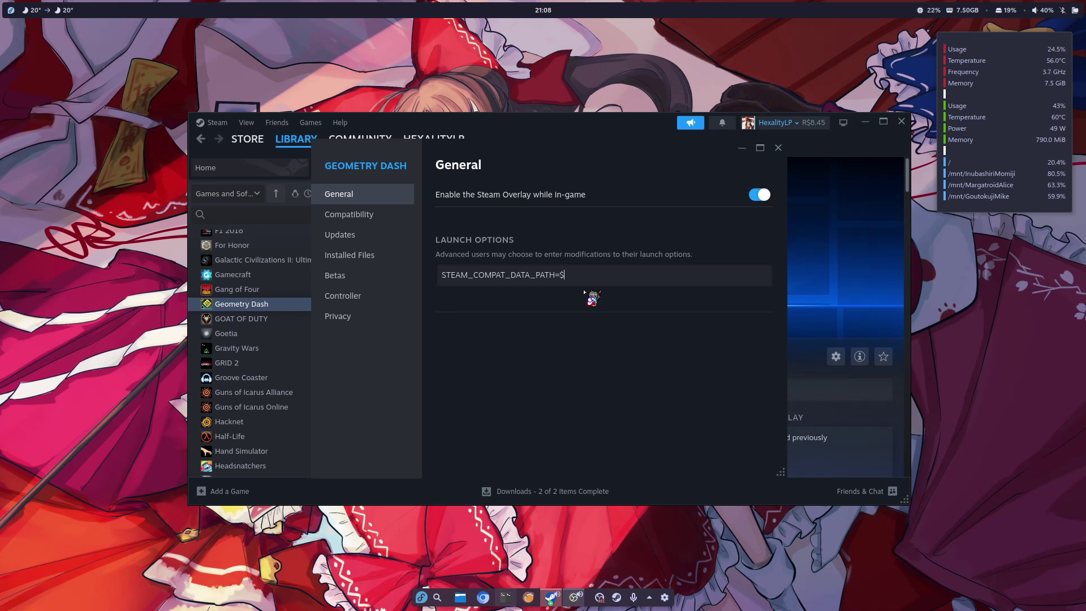
{"action": "key", "text": "ctrl+a"}
{"action": "type", "text": ")"}
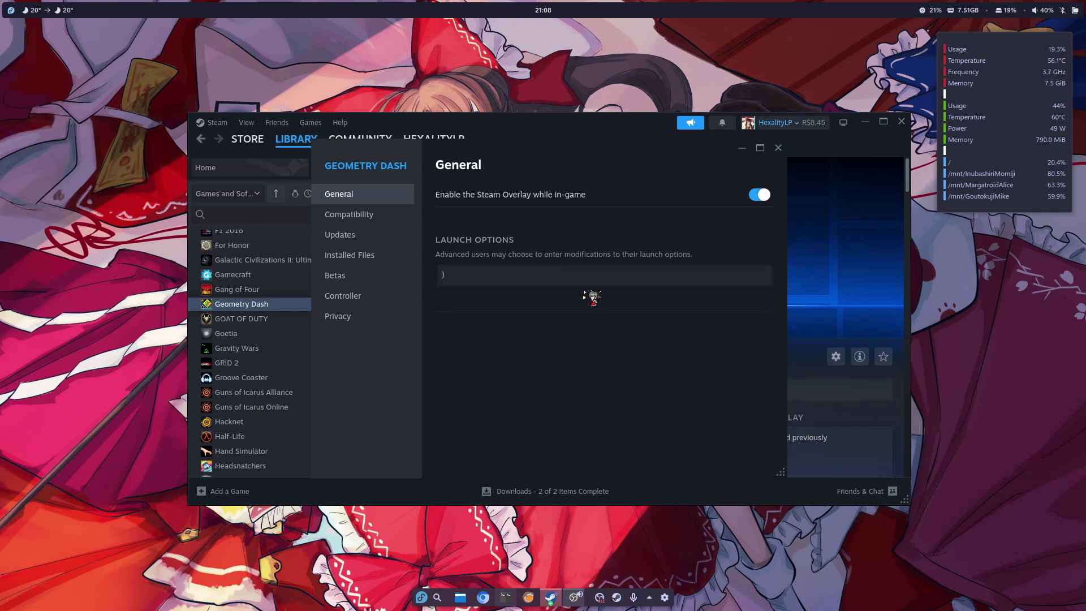
{"action": "key", "text": "ctrl+z"}
{"action": "type", "text": "9"}
{"action": "type", "text": "()"}
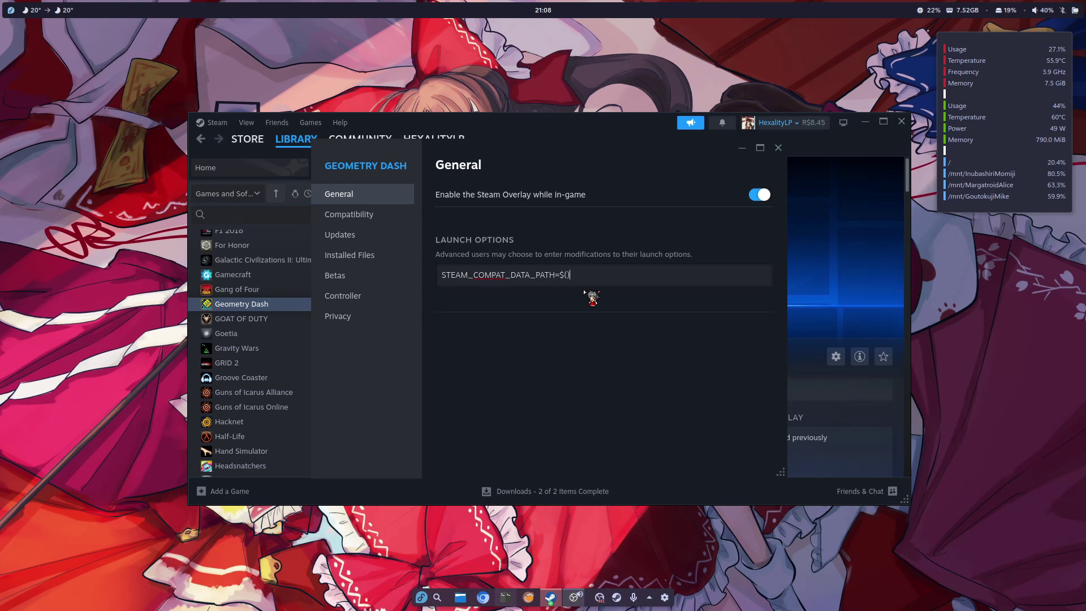
{"action": "type", "text": "realpath"}
- In a new terminal, run mkdir -p $HOME/.prefixes/geomatry_dash to create the prefix folder
{"action": "key", "text": "ctrl+alt+t"}
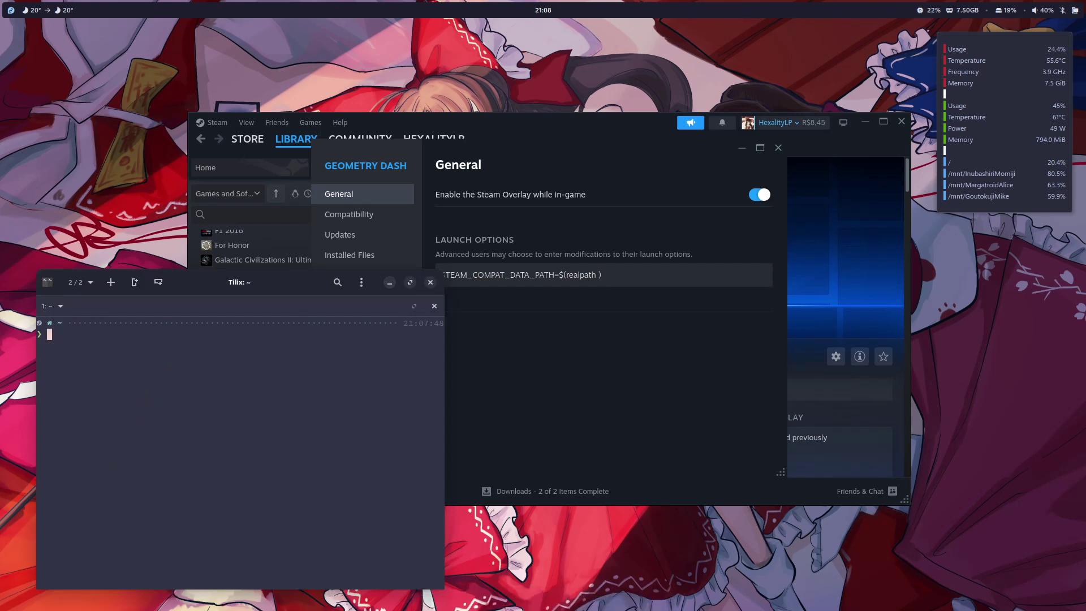
{"action": "type", "text": "$HO"}
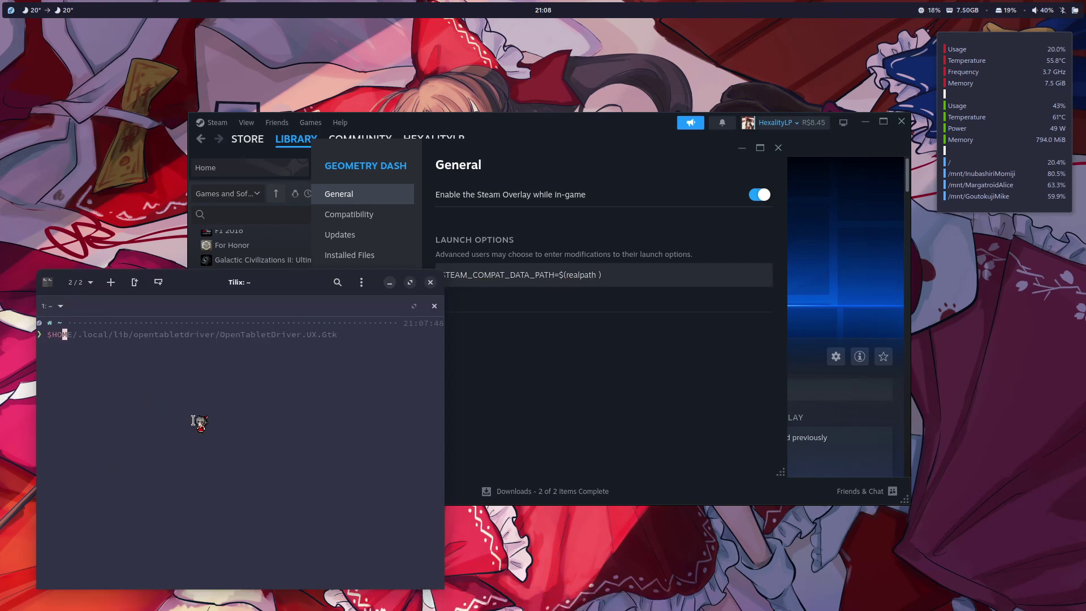
{"action": "type", "text": "ME"}
{"action": "key", "text": "Return"}
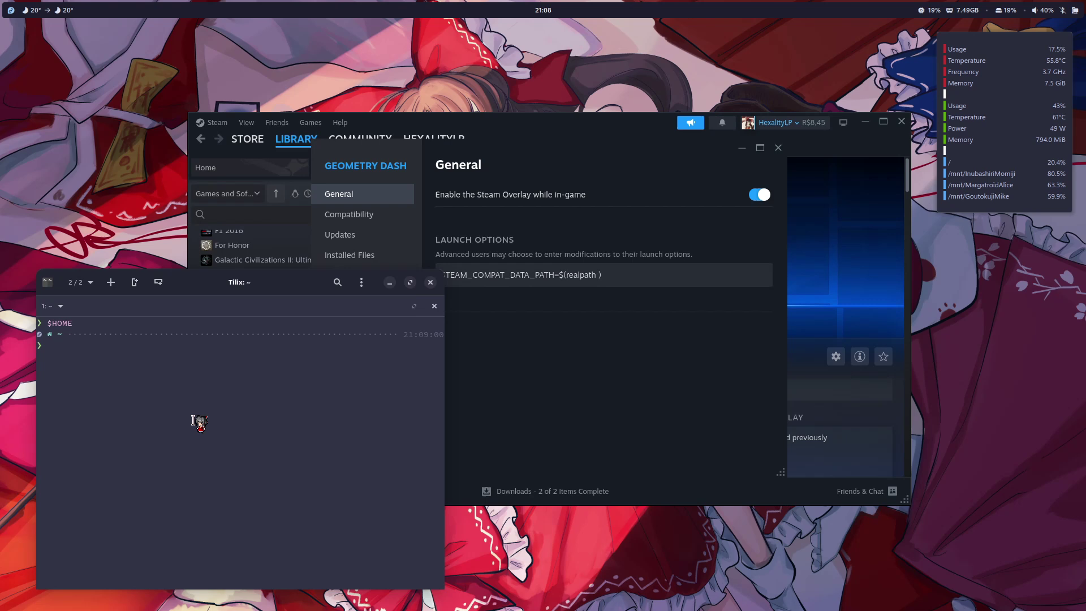
{"action": "type", "text": "mkdir"}
{"action": "type", "text": "-p"}
{"action": "type", "text": "$HO"}
{"action": "type", "text": "ME/.pr"}
{"action": "type", "text": "efixes//"}
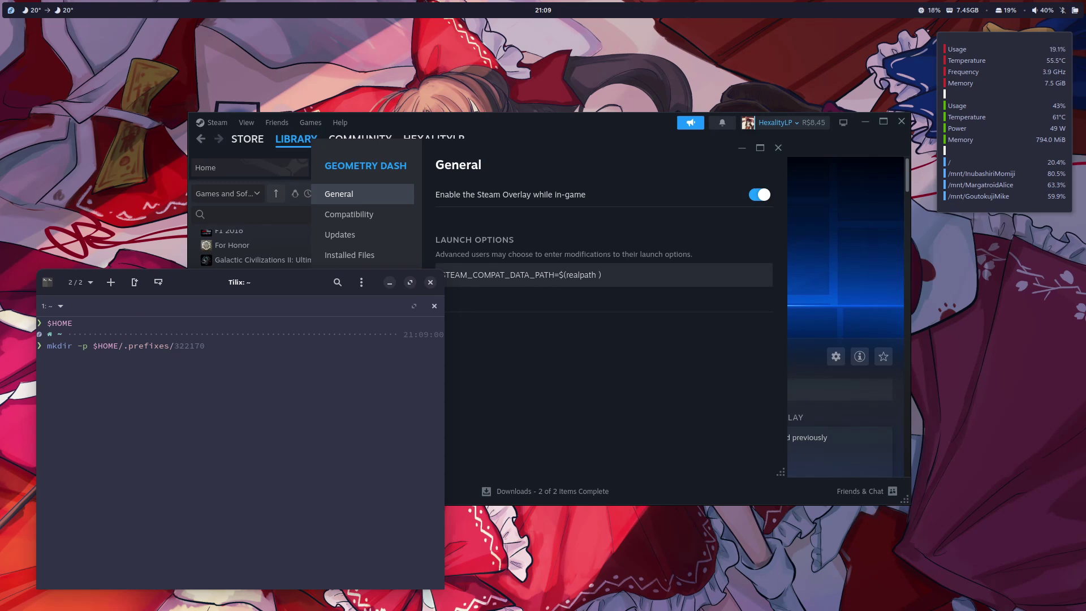
{"action": "left_click_drag", "start_coordinate": [209, 347], "coordinate": [191, 350]}
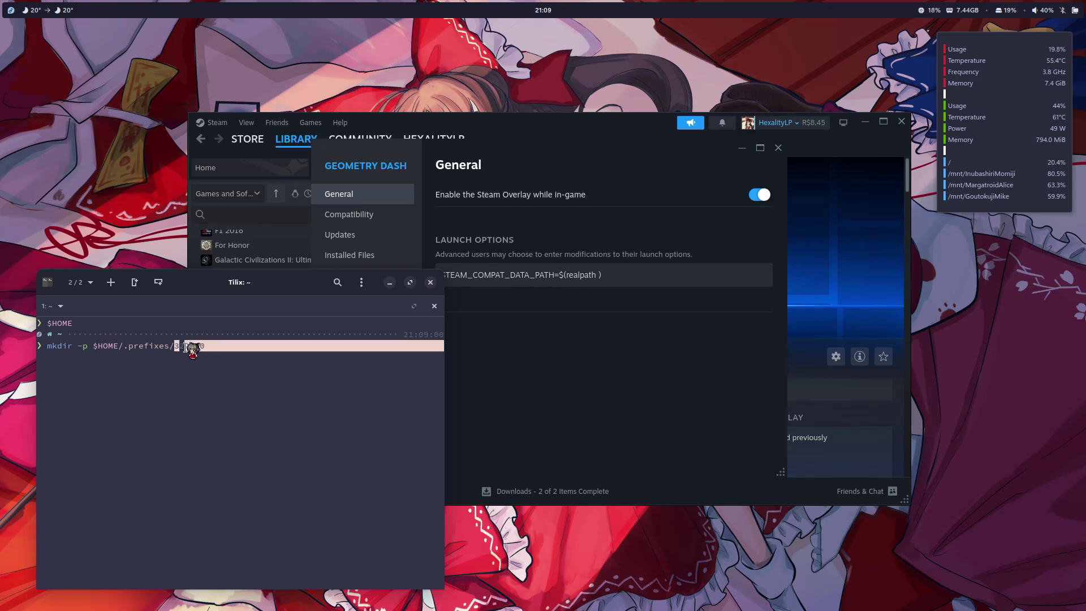
{"action": "left_click", "coordinate": [201, 347]}
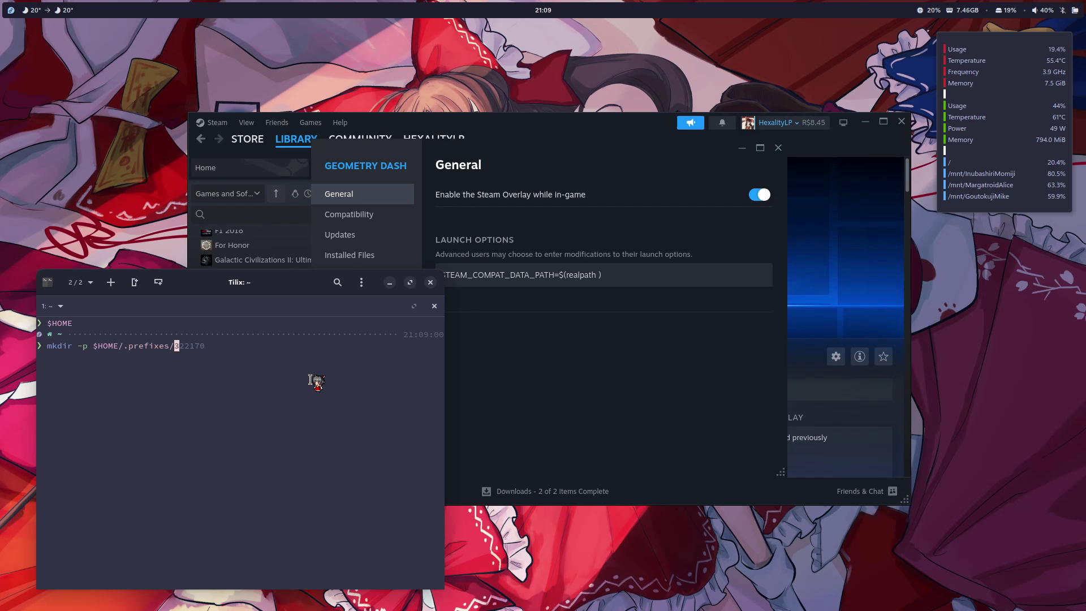
{"action": "type", "text": "geomatry"}
{"action": "type", "text": "_dash"}
{"action": "key", "text": "Return"}
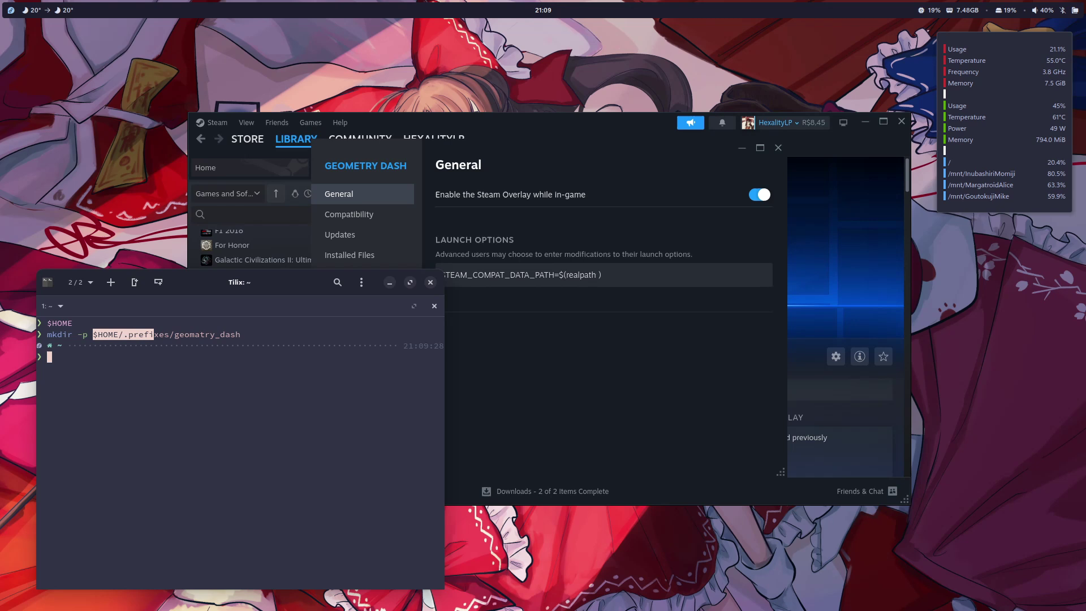
- Copy the $HOME/.prefixes/geomatry_dash path from the terminal command
{"action": "left_click_drag", "start_coordinate": [93, 335], "coordinate": [240, 336]}
{"action": "right_click", "coordinate": [240, 335]}
{"action": "left_click", "coordinate": [222, 379]}
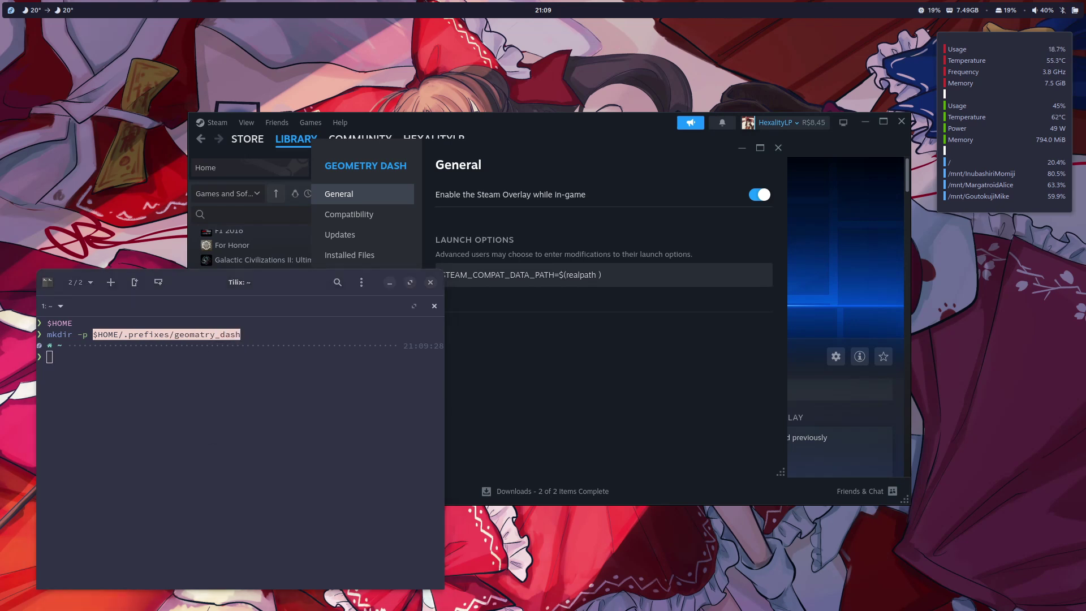
- Paste the path inside $(realpath ) and add %command% at the end of the launch options
{"action": "left_click", "coordinate": [601, 274]}
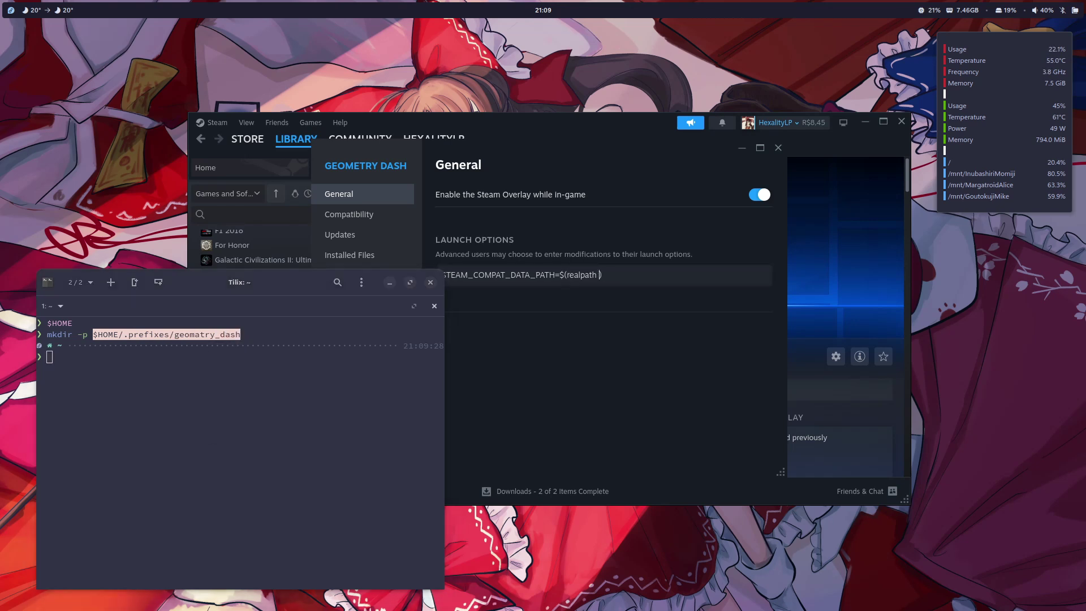
{"action": "key", "text": "ctrl+v"}
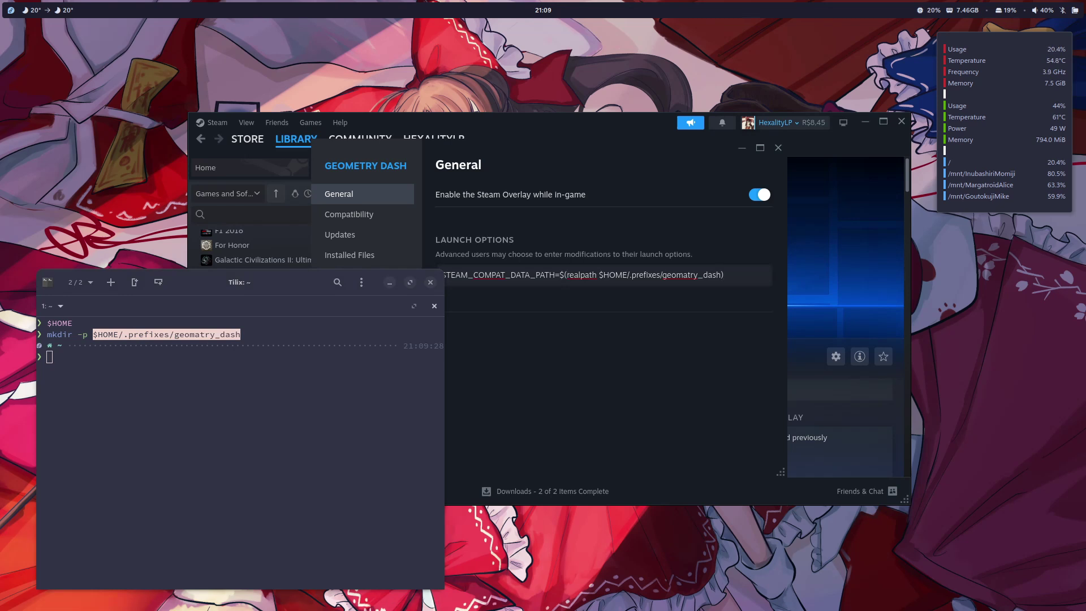
{"action": "key", "text": "End"}
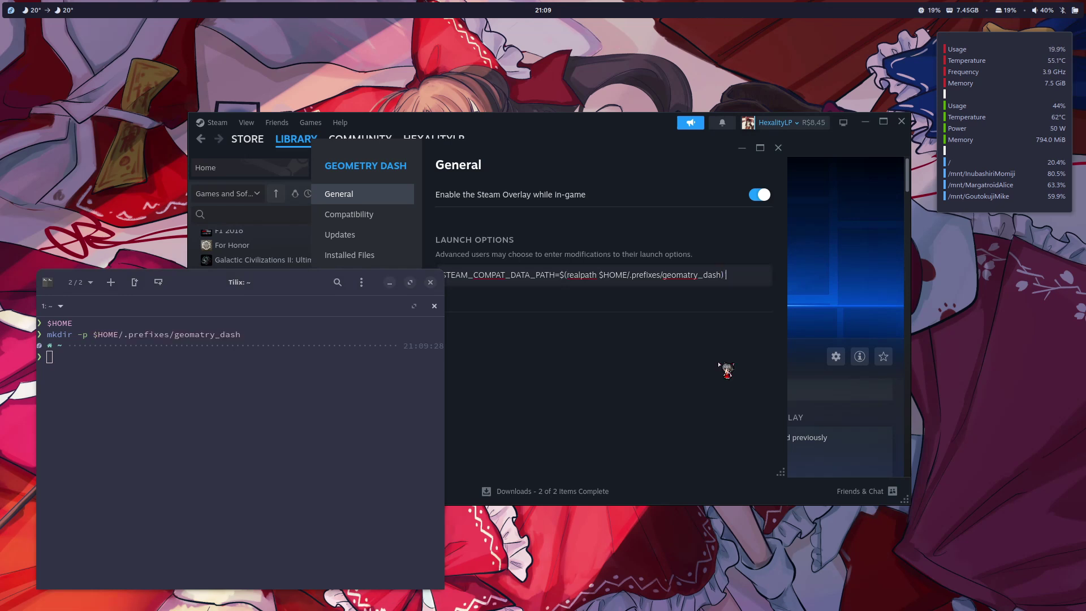
{"action": "type", "text": "comman"}
{"action": "type", "text": "d%"}
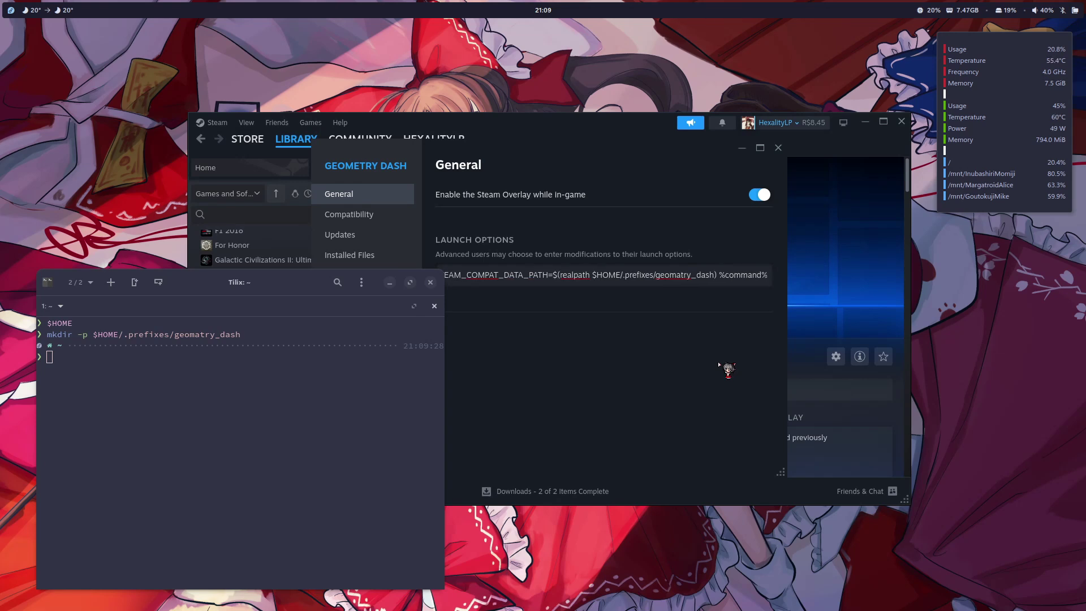
{"action": "key", "text": "Home"}
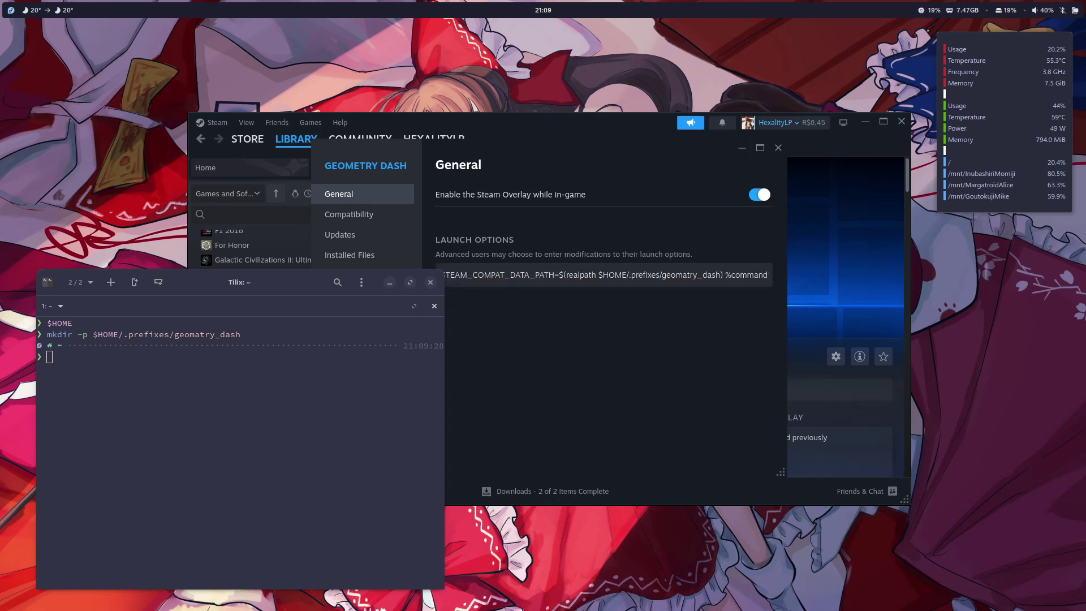
- Close the Properties dialog and launch Geometry Dash with the new prefix
{"action": "left_click", "coordinate": [778, 148]}
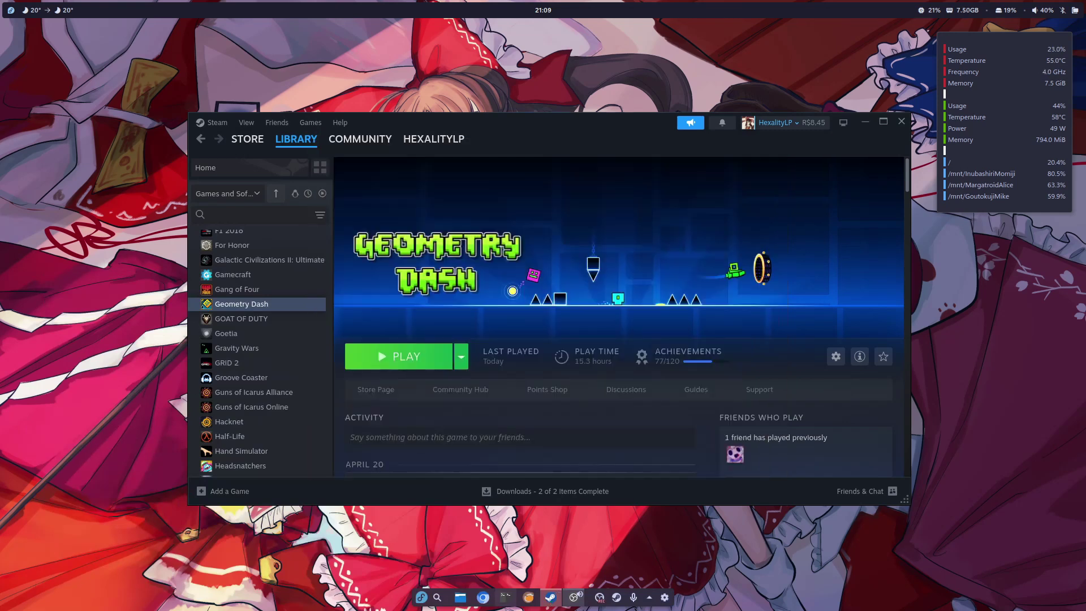
{"action": "left_click", "coordinate": [399, 356]}
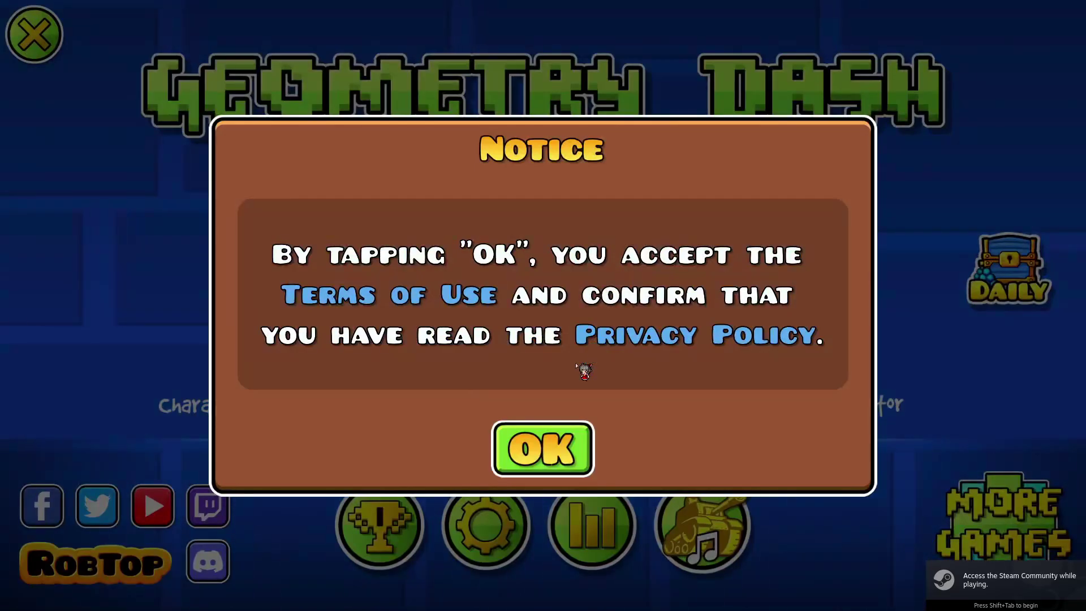
- Accept the Terms of Use notice once the game finishes loading
{"action": "left_click", "coordinate": [536, 439]}
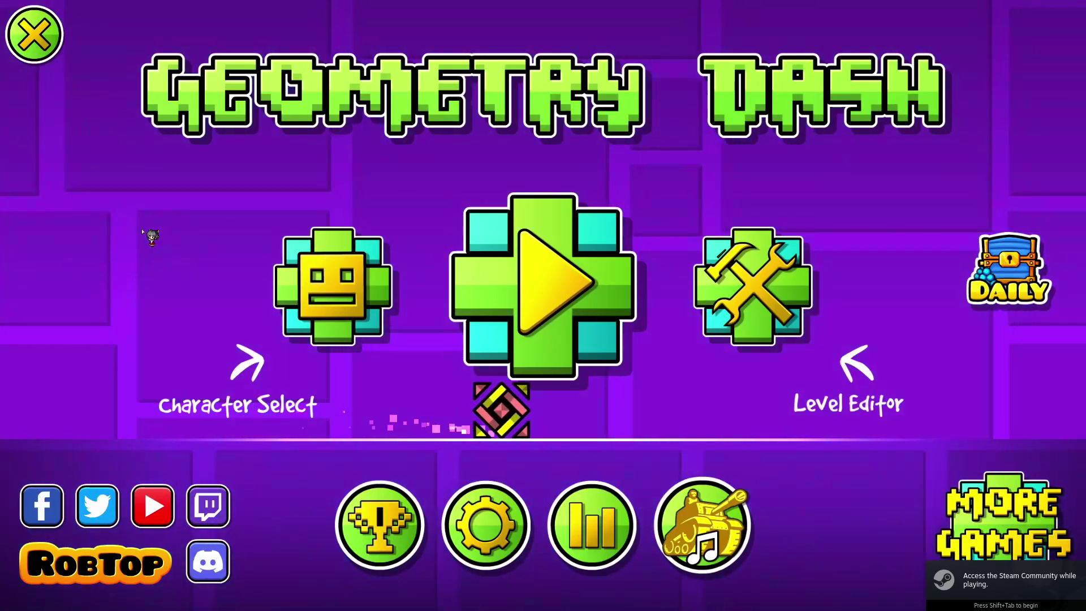